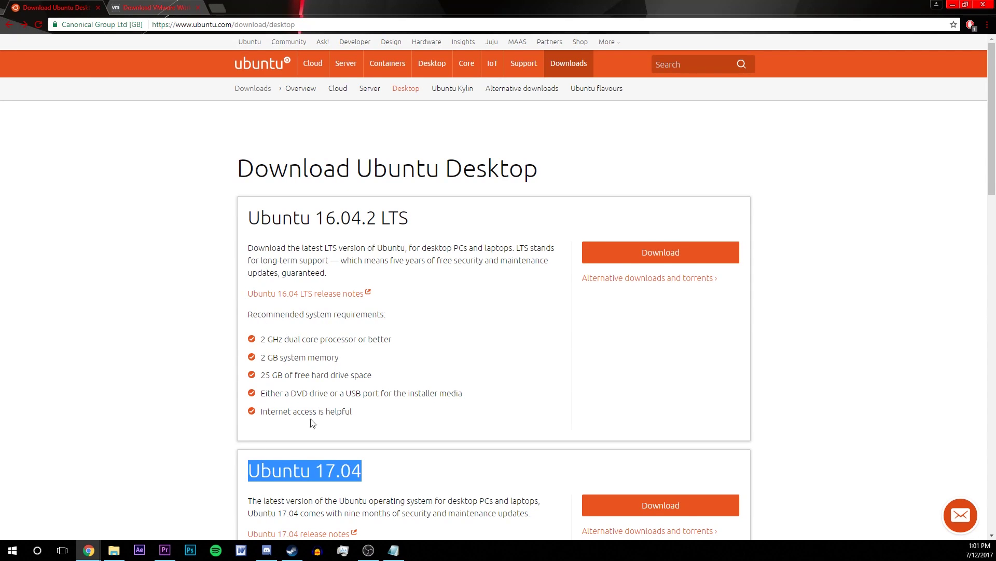
Open Task Manager and check the processor's performance details and virtualization status, returning to the Ubuntu download page.
right_click(431, 550)
left_click(460, 512)
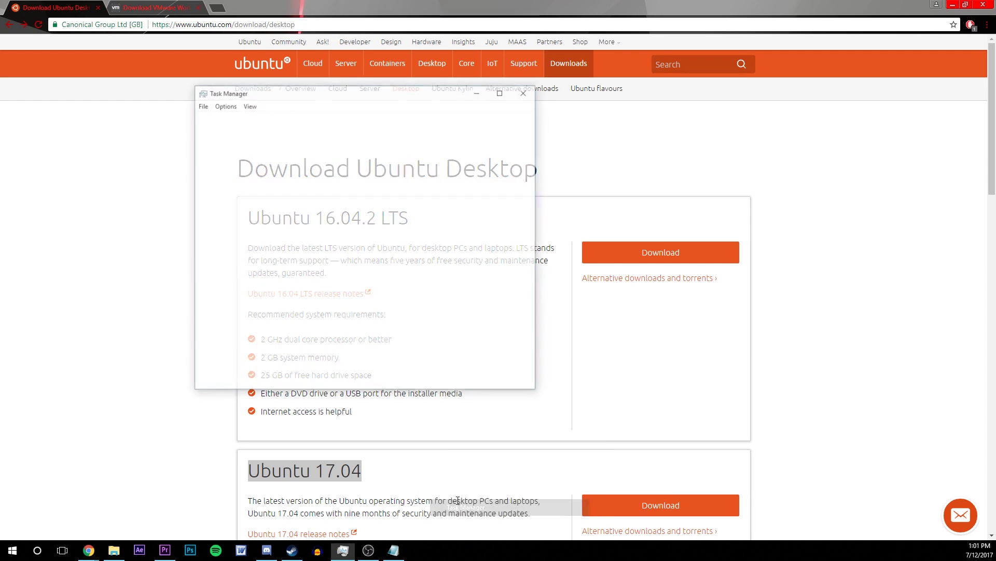
left_click(247, 118)
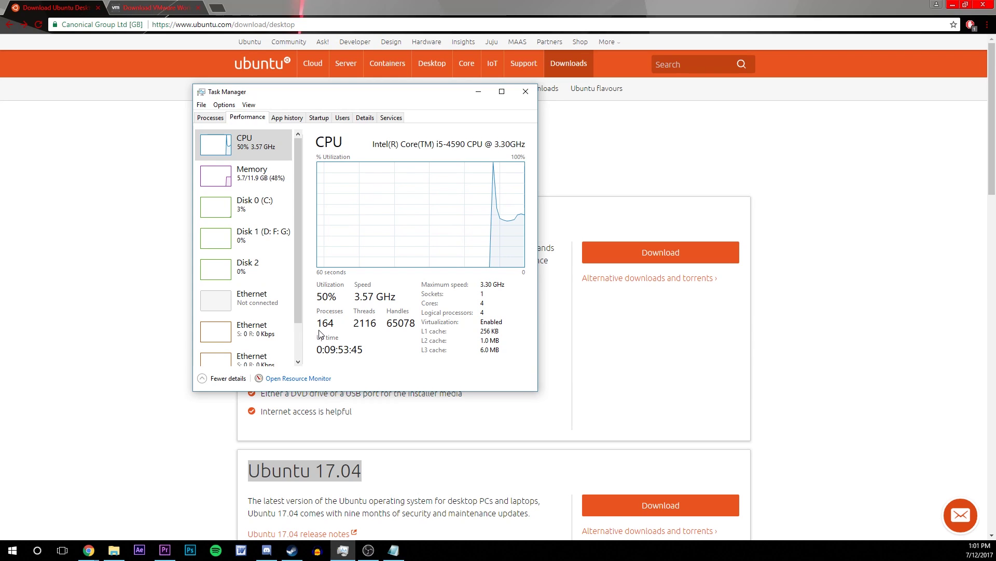
left_click(43, 257)
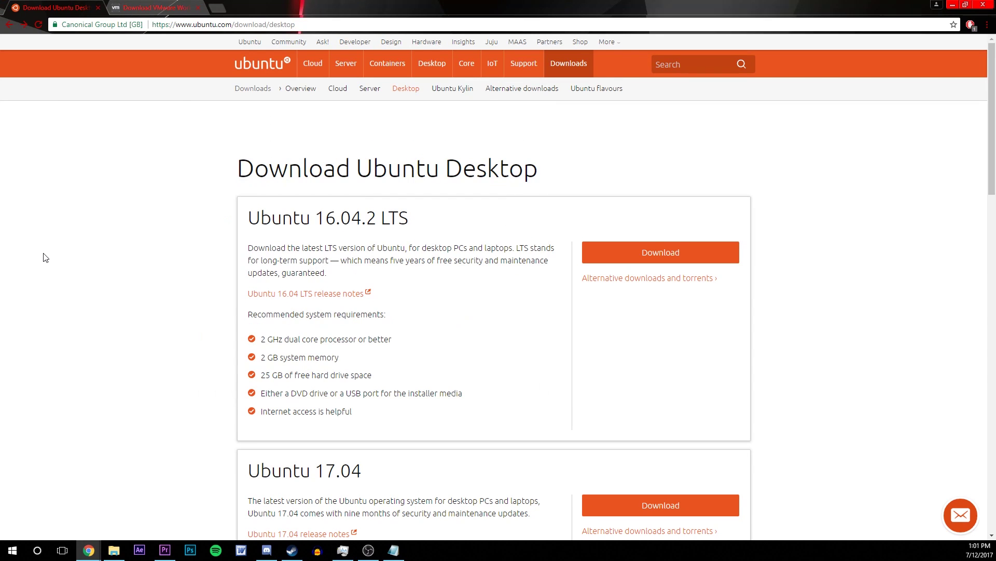
Check the web addresses of the Ubuntu Desktop and VMware Workstation Player download pages.
left_click_drag(300, 24, 135, 25)
left_click(129, 7)
left_click_drag(269, 24, 152, 25)
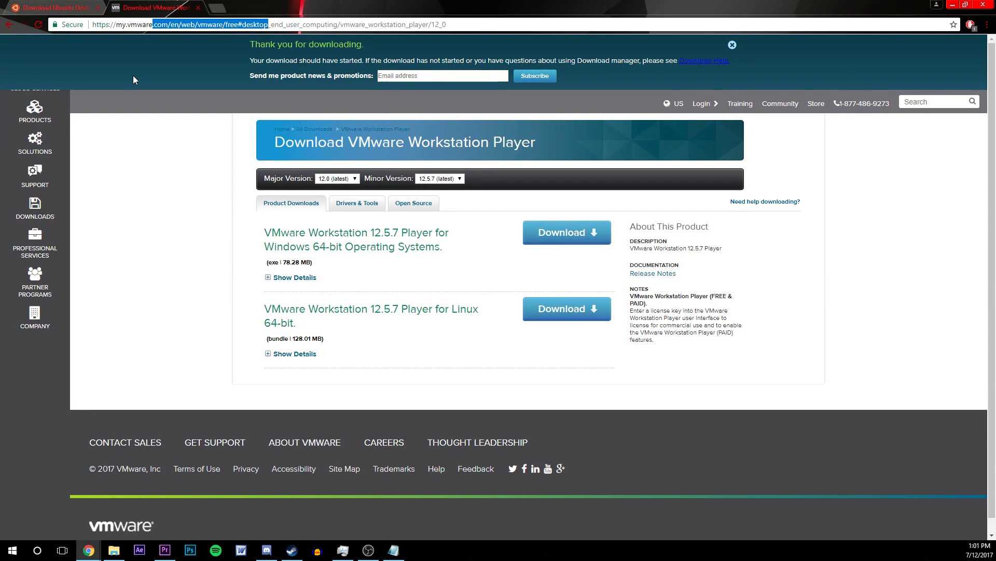
left_click(73, 6)
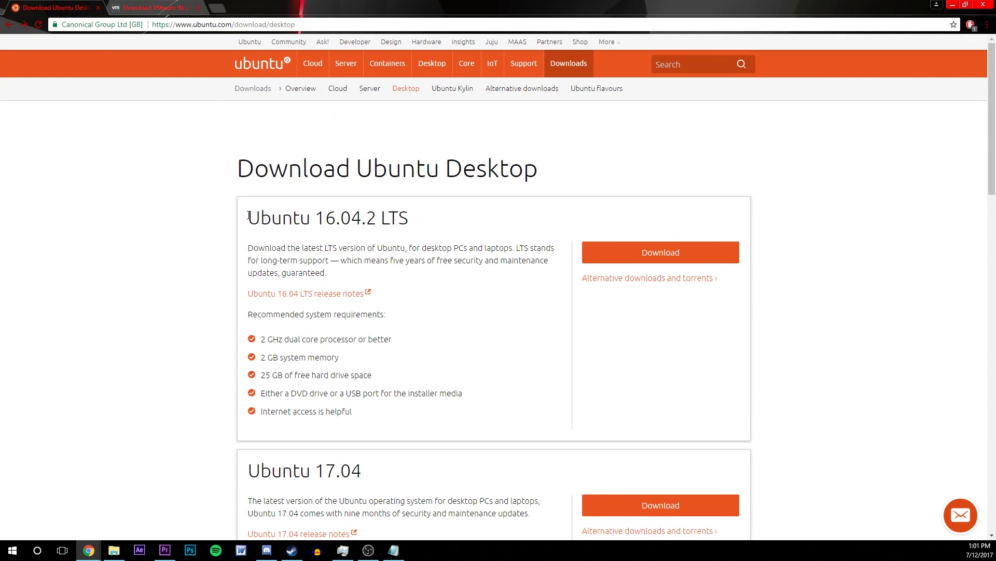
Start the Ubuntu 16.04.2 LTS download without making a contribution, and cancel the running download.
left_click(601, 252)
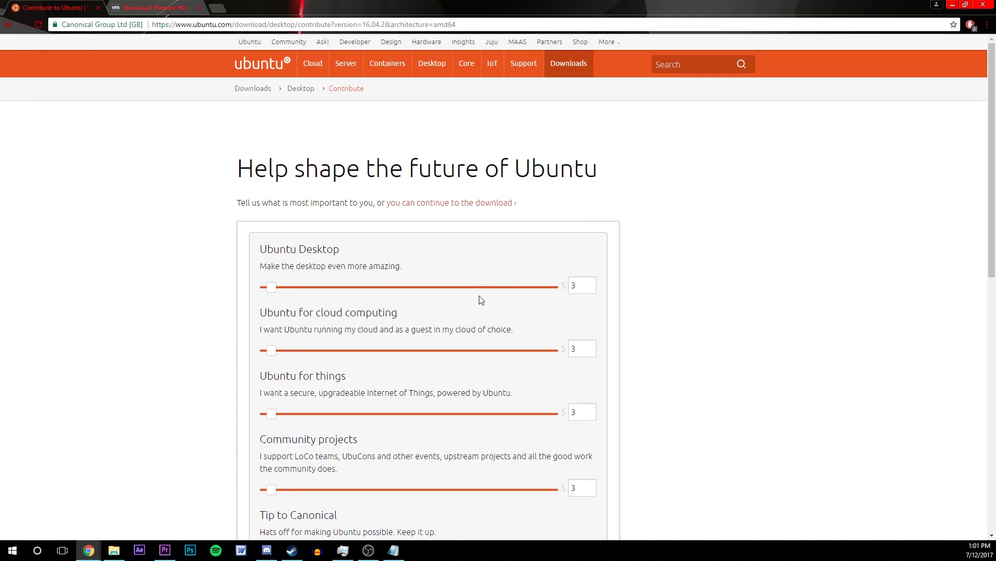
scroll(485, 307, "down", 5)
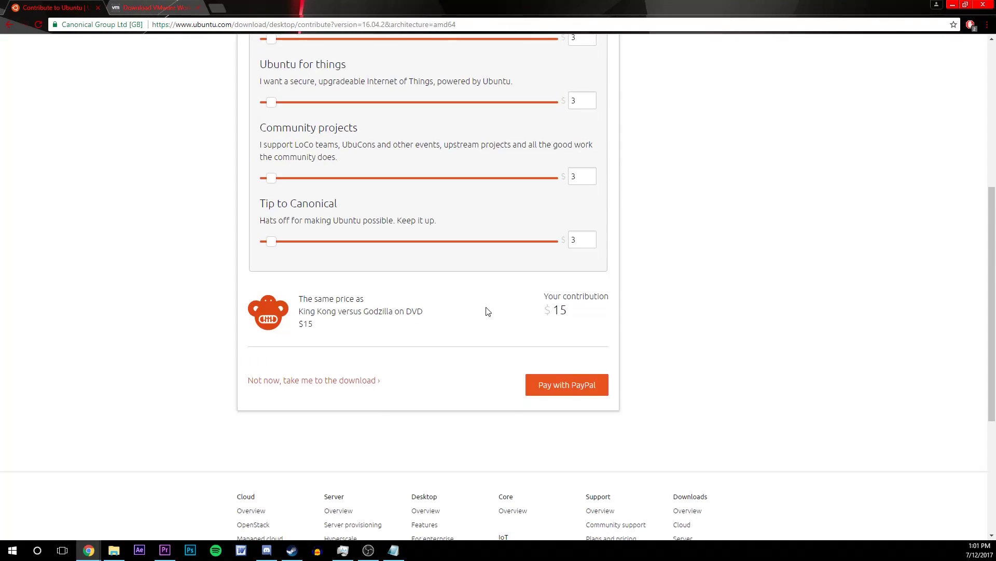
left_click(329, 382)
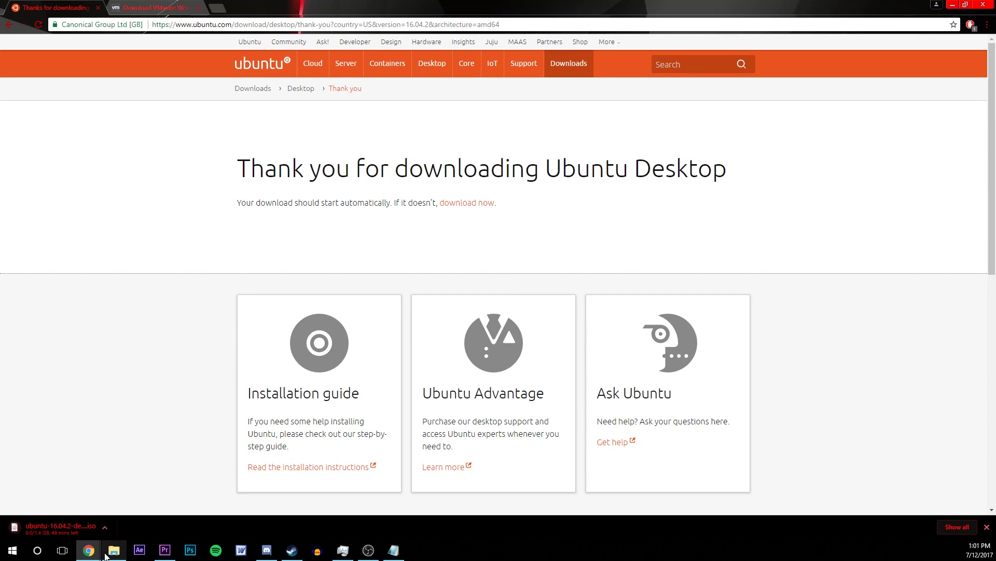
left_click(109, 527)
left_click(126, 510)
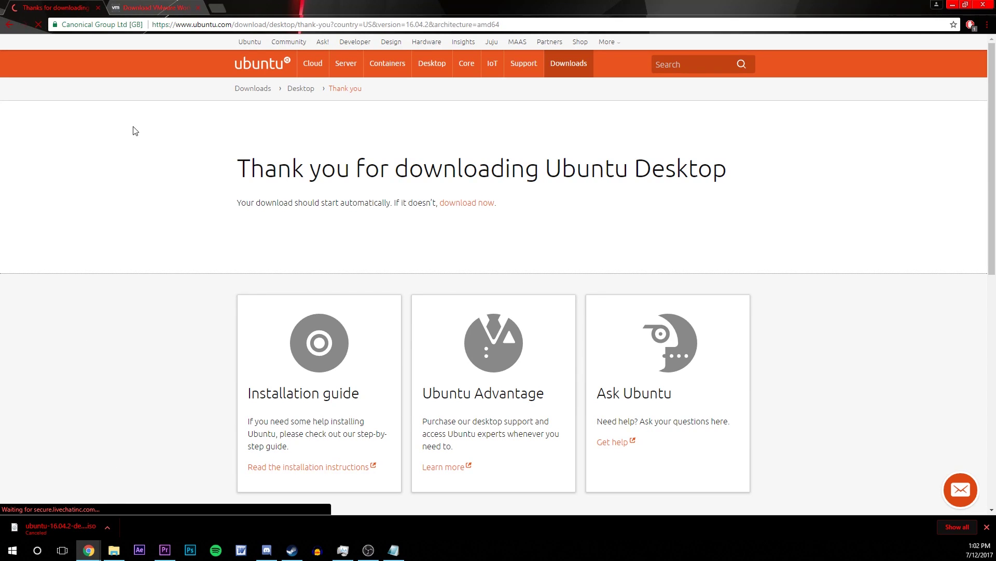
Start the VMware Workstation 12.5.7 Player download for 64-bit Windows, and cancel the running download.
left_click(151, 8)
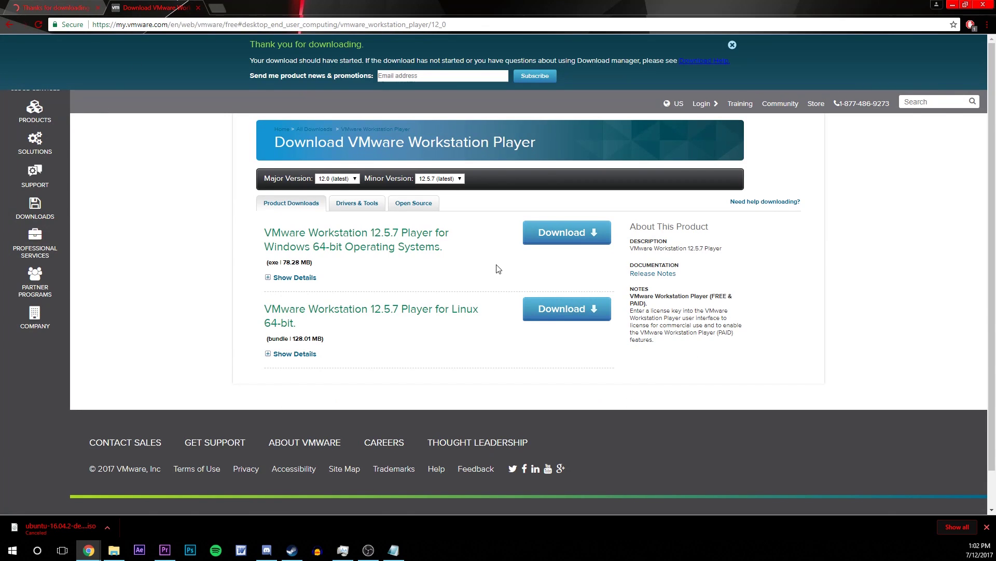
left_click_drag(232, 248, 446, 250)
left_click(457, 244)
left_click(552, 235)
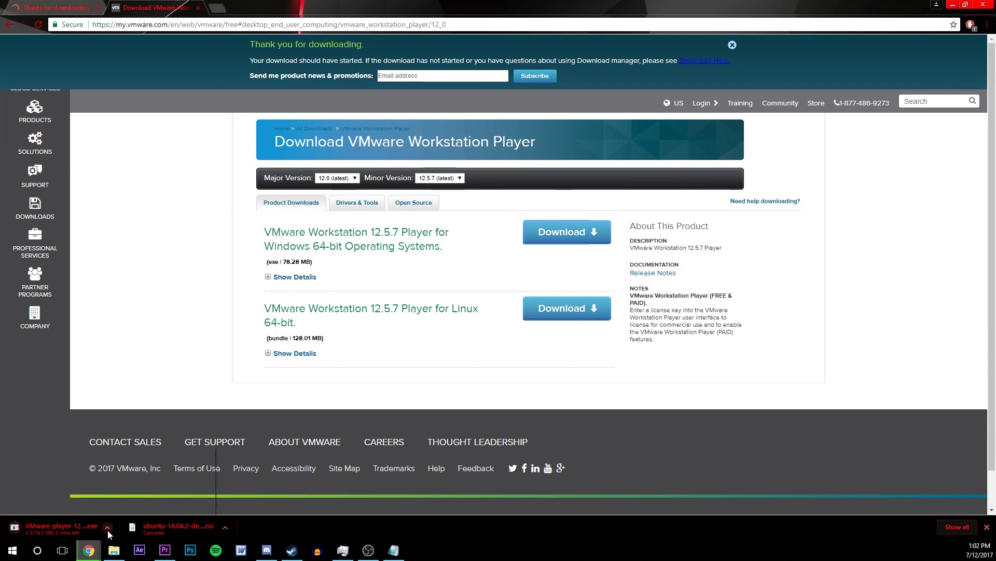
left_click(108, 530)
left_click(110, 514)
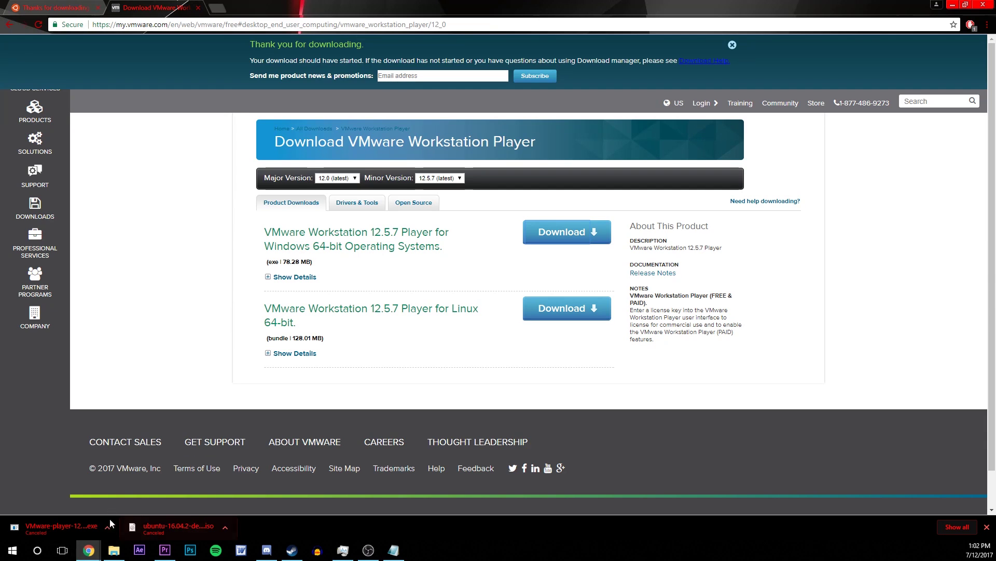
Minimize the browser and Task Manager to show the desktop.
left_click(951, 5)
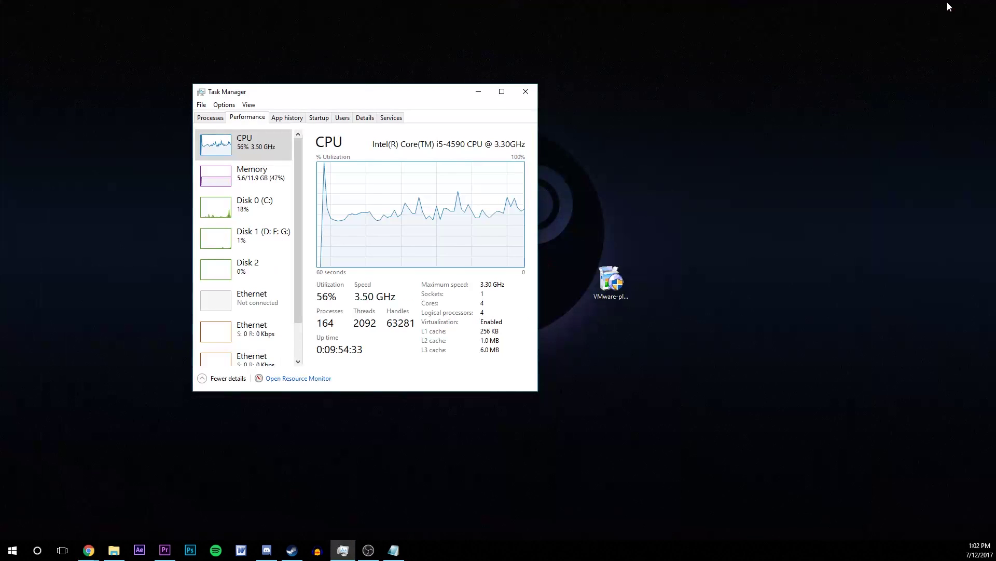
left_click(478, 92)
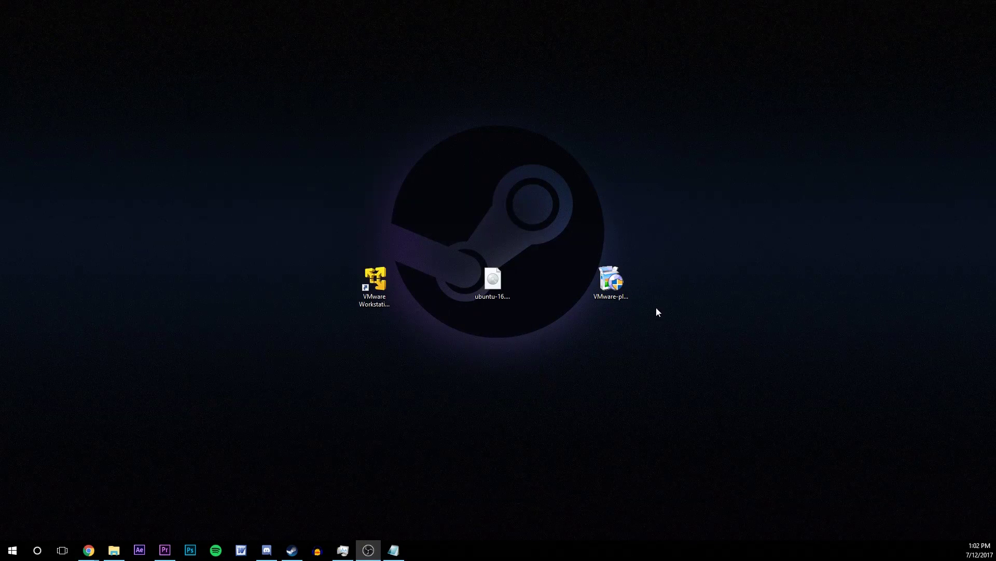
left_click(615, 291)
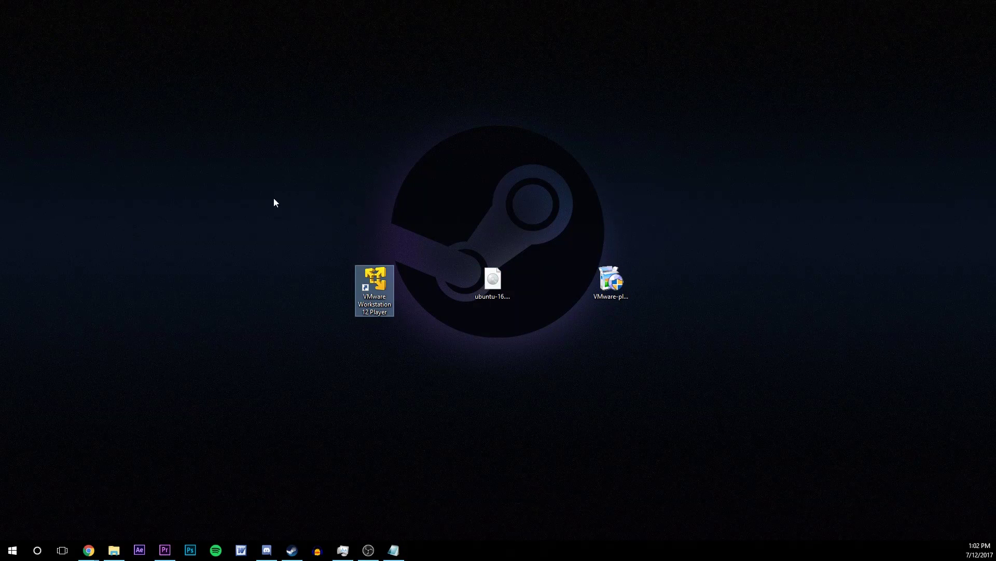
left_click(334, 264)
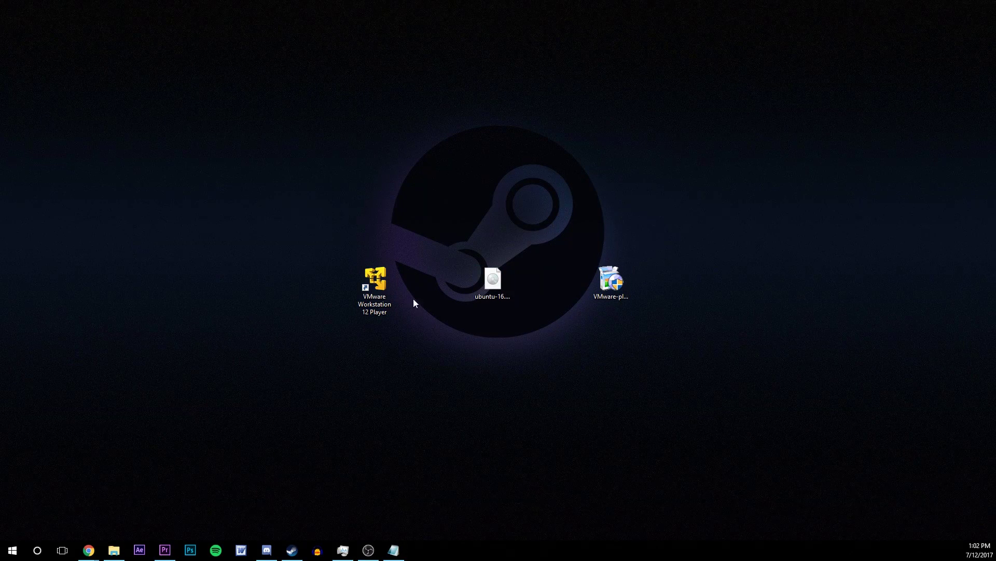
left_click_drag(509, 334, 360, 265)
left_click_drag(497, 286, 495, 285)
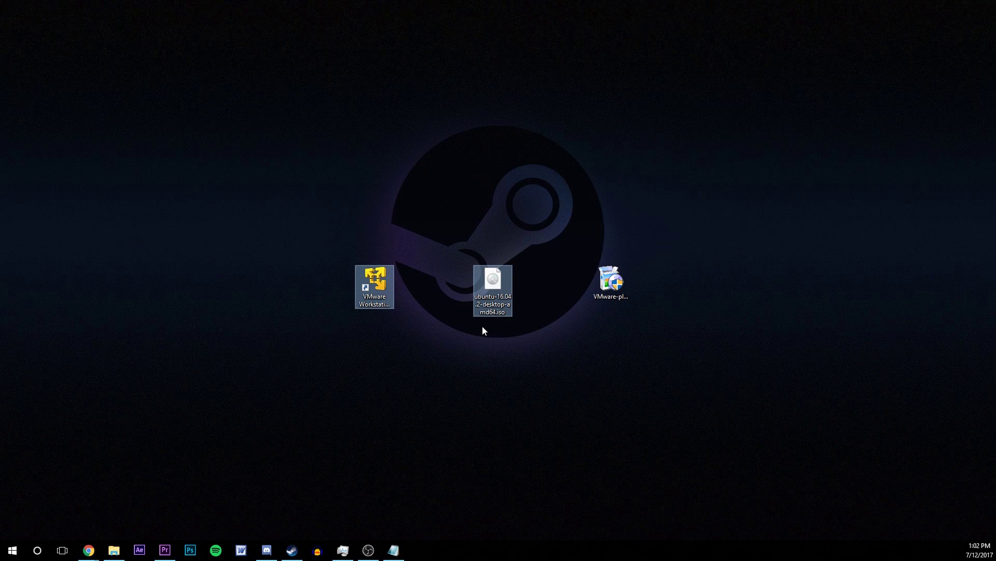
left_click(368, 306)
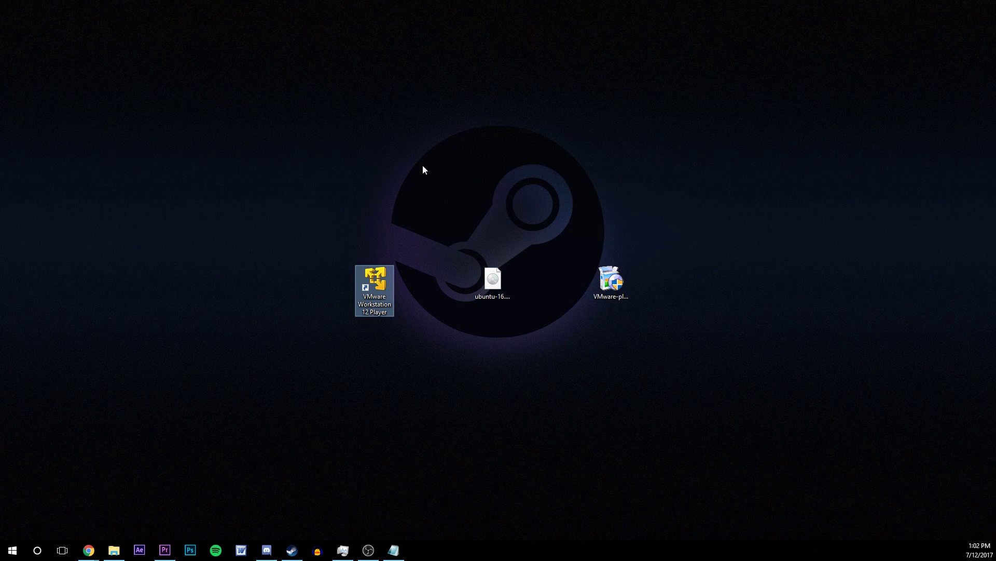
left_click(415, 151)
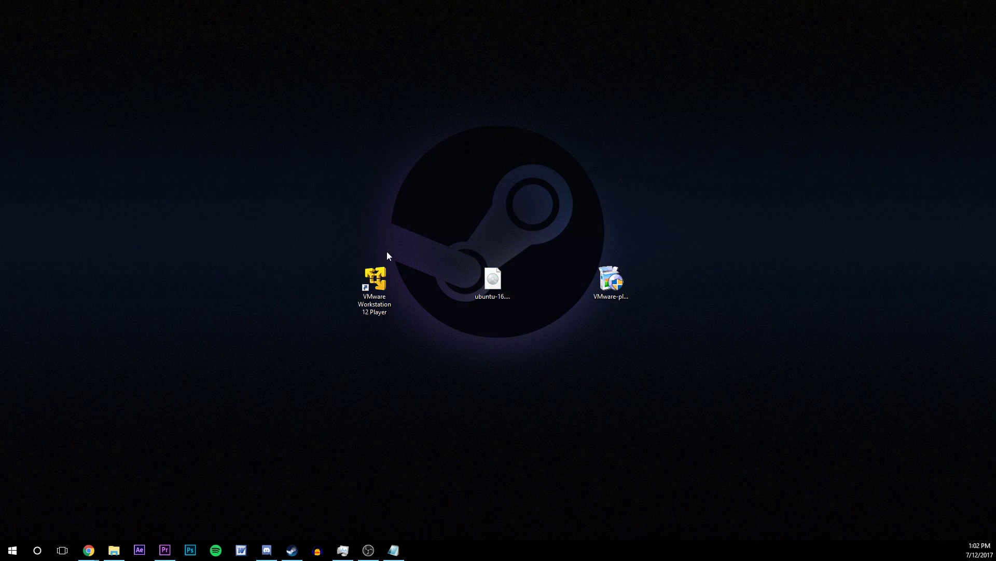
Launch VMware Workstation 12 Player from the desktop and start creating a new virtual machine.
left_click(370, 285)
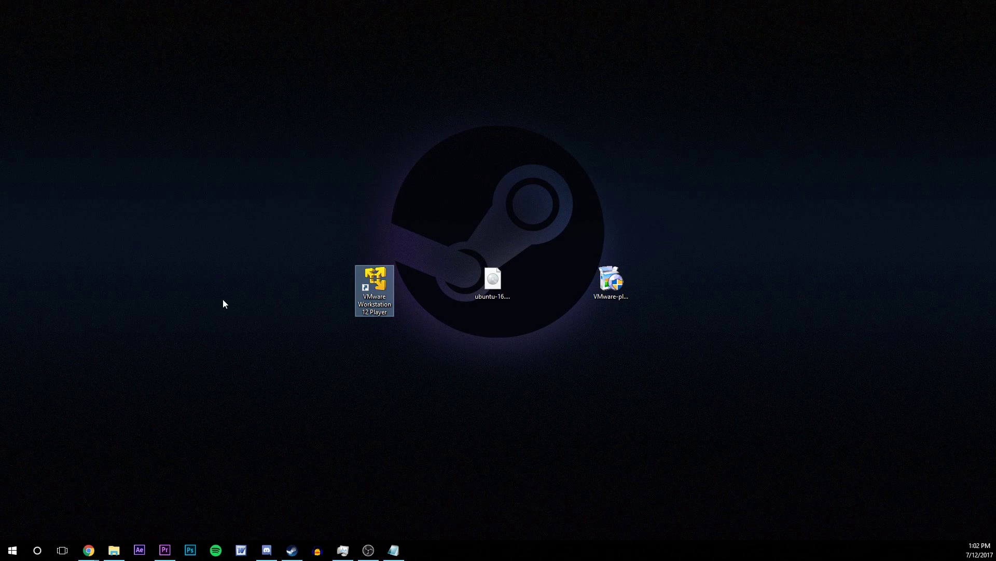
left_click_drag(347, 134, 389, 1)
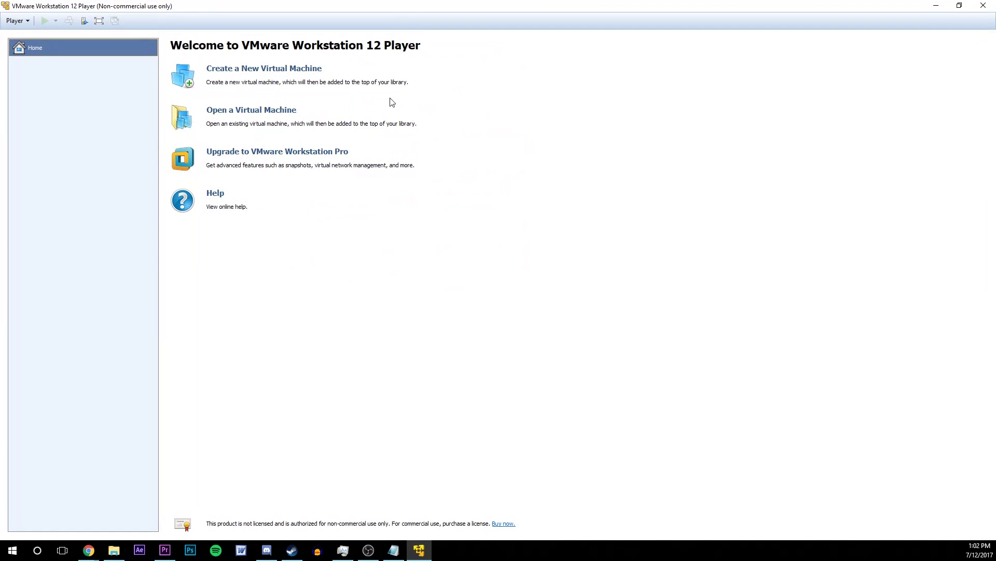
left_click(308, 70)
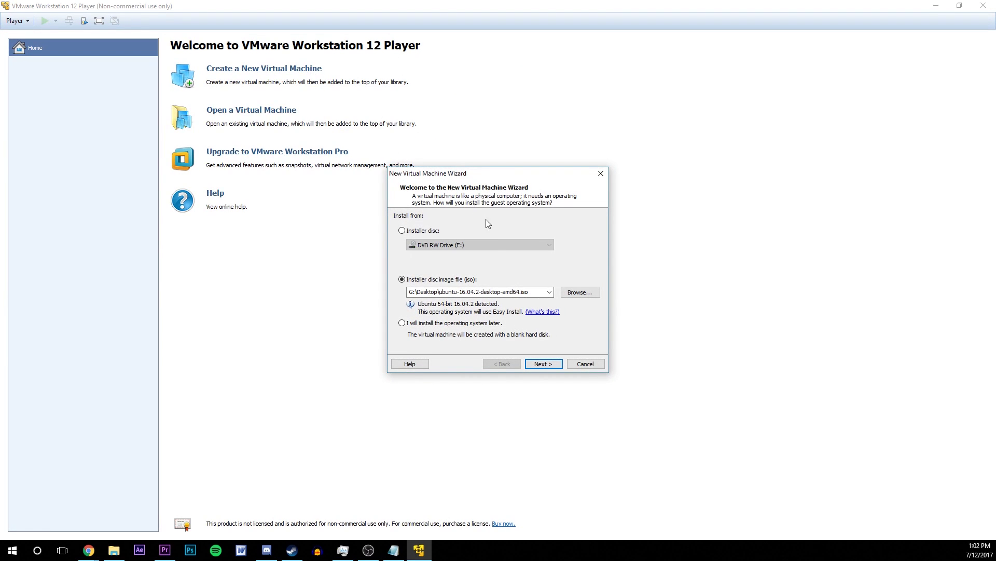
Select ubuntu-16.04.2-desktop-amd64.iso as the installer disc image and continue to the Easy Install information.
left_click(580, 291)
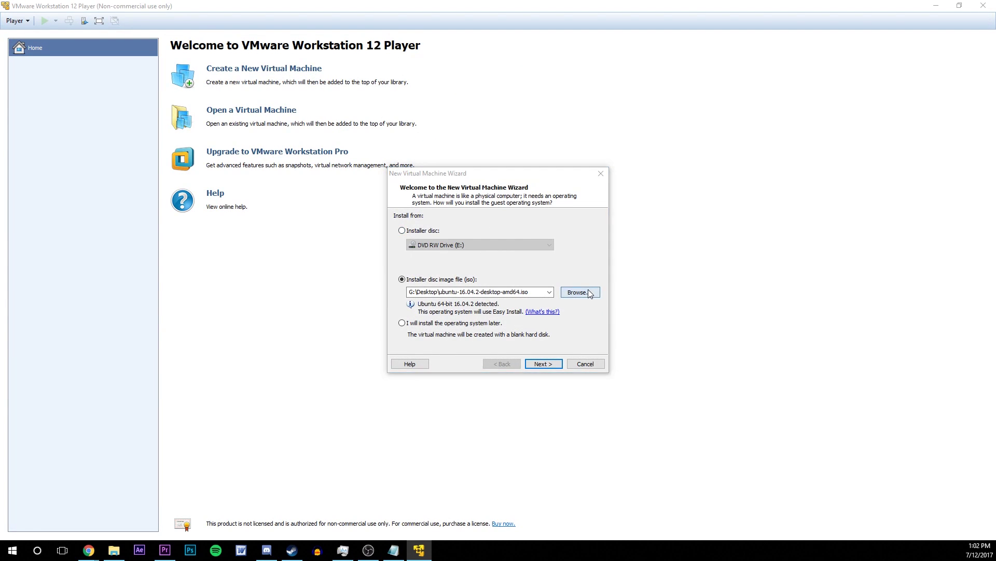
double_click(513, 253)
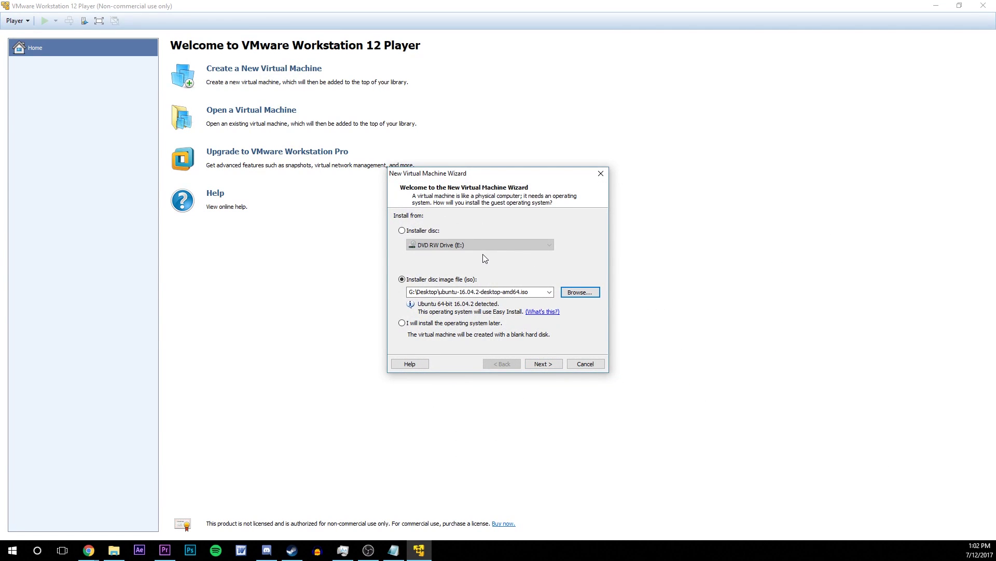
left_click(543, 363)
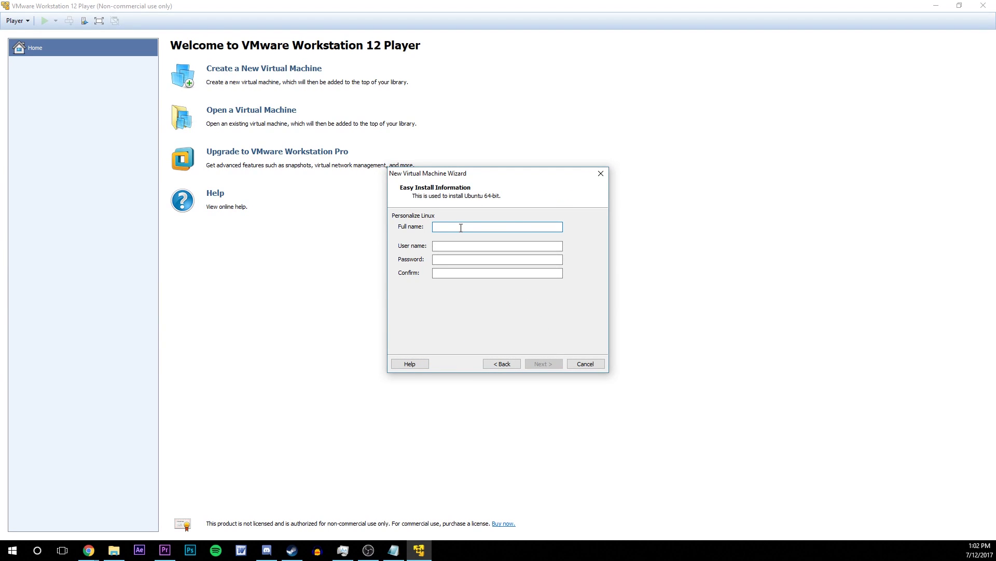
Enter the full name, user name and account password with its confirmation for the Ubuntu Easy Install, and continue.
type("Jackson")
key("Tab")
type("jack")
key("Tab")
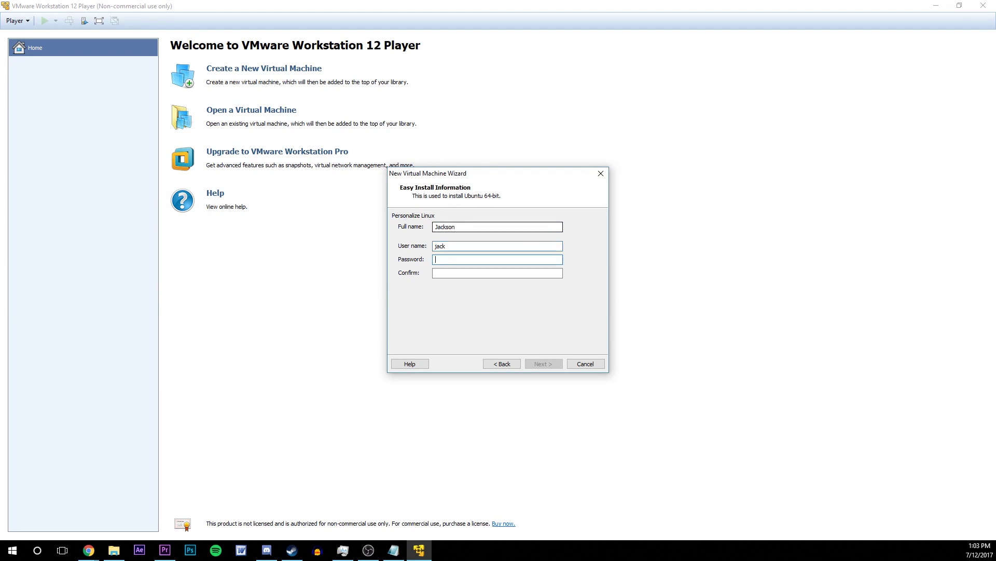
type("•••••")
key("Tab")
type("•••••")
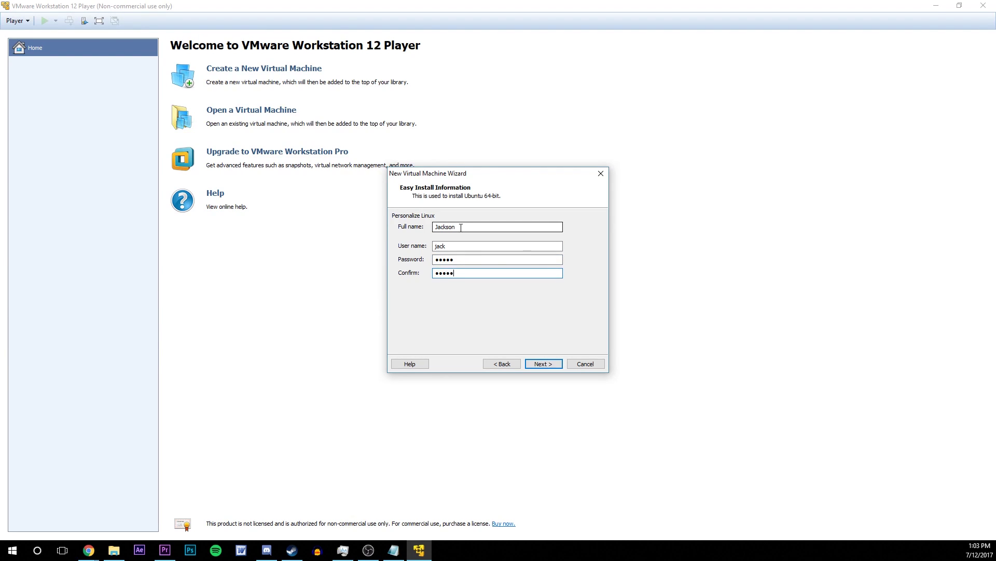
key("Return")
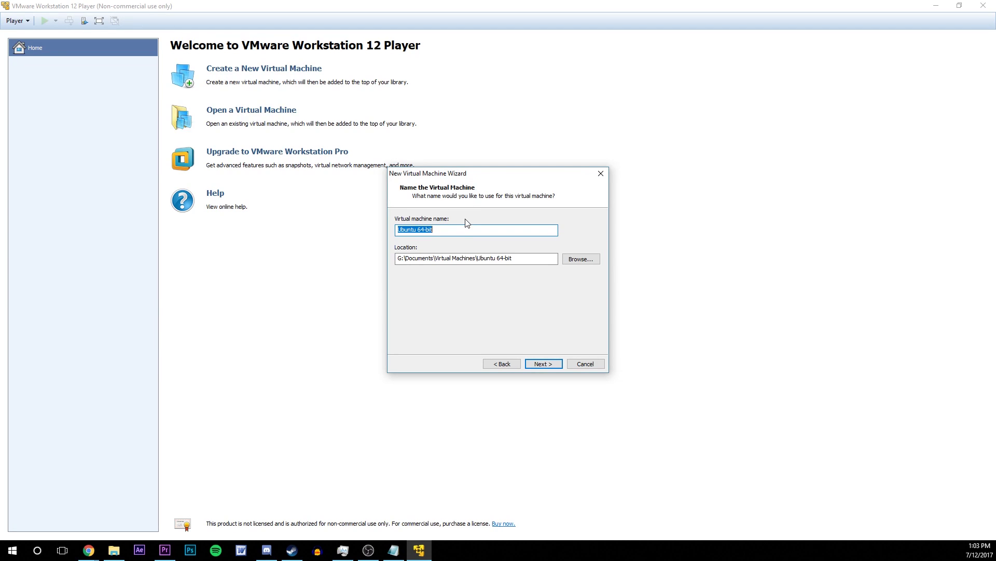
Name the virtual machine Ubuntu 16.04, keep the suggested storage location, and continue to the disk capacity settings.
left_click_drag(432, 230, 420, 231)
type("16.0")
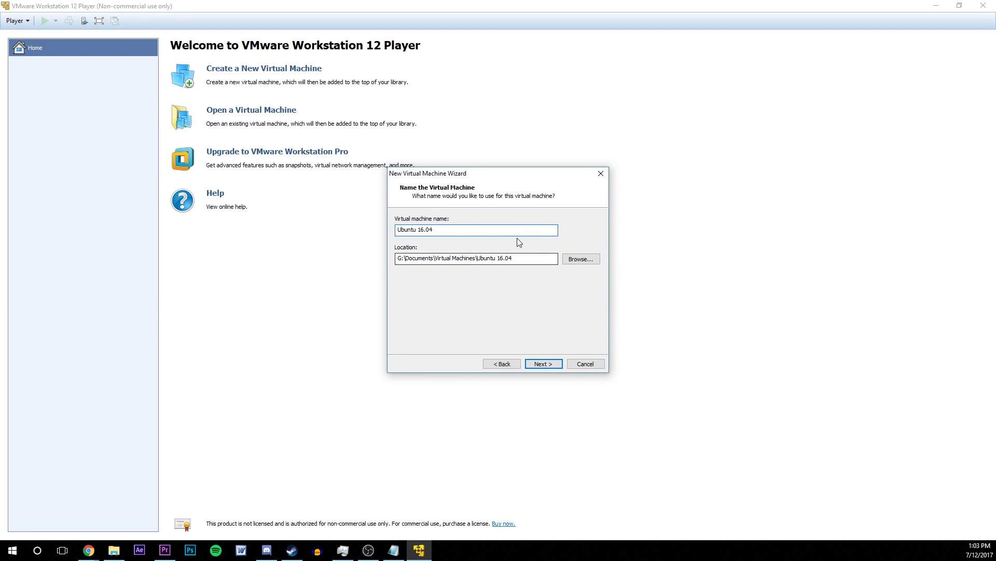
double_click(513, 258)
left_click(514, 258)
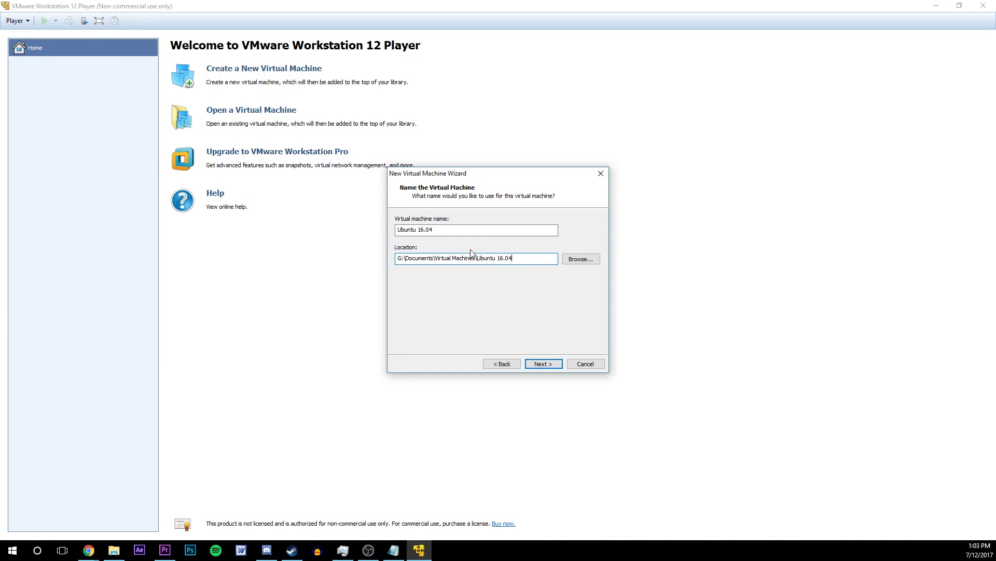
left_click_drag(398, 258, 530, 252)
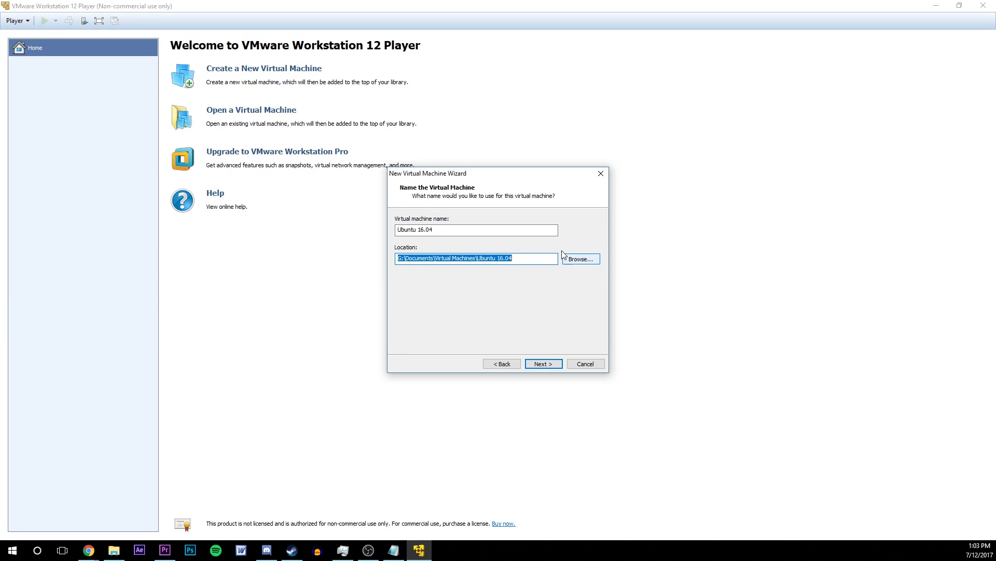
left_click(553, 364)
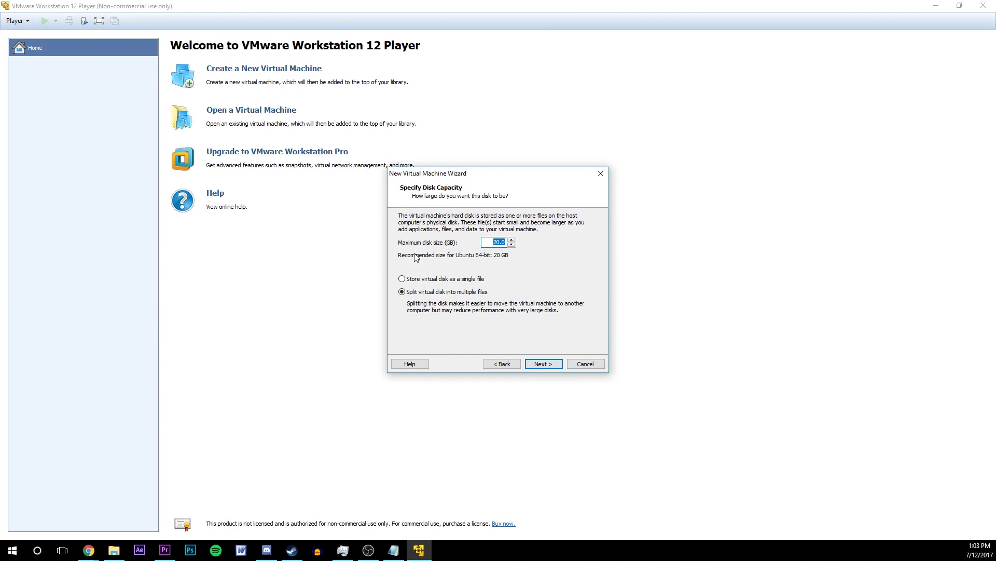
left_click(512, 244)
left_click(512, 244)
left_click(512, 245)
left_click(512, 245)
left_click(512, 245)
left_click(512, 245)
left_click(512, 245)
left_click(512, 245)
left_click(512, 245)
left_click(512, 245)
left_click(511, 244)
left_click(509, 240)
left_click(509, 241)
left_click(509, 240)
left_click(509, 240)
left_click(510, 240)
left_click(509, 240)
left_click(509, 240)
left_click(509, 241)
left_click(510, 241)
left_click(511, 241)
left_click(510, 240)
left_click(510, 240)
left_click(511, 240)
Set the maximum disk size to 20 GB, keep the virtual disk split into multiple files, and continue.
type("20")
left_click(540, 364)
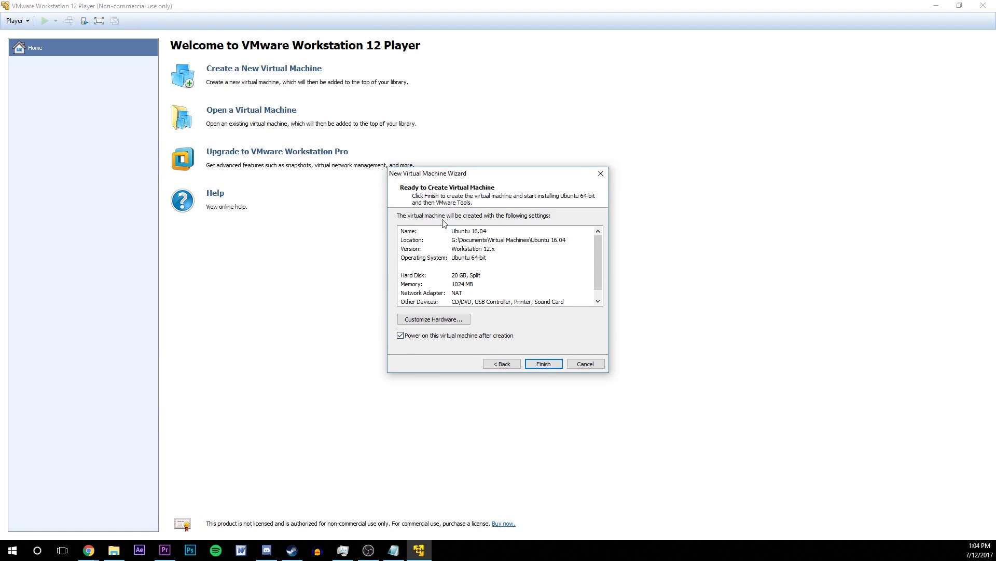
Review the virtual machine summary, open its hardware customization, and set the memory to 4392 MB.
scroll(488, 249, "down", 1)
scroll(466, 306, "up", 1)
left_click(459, 321)
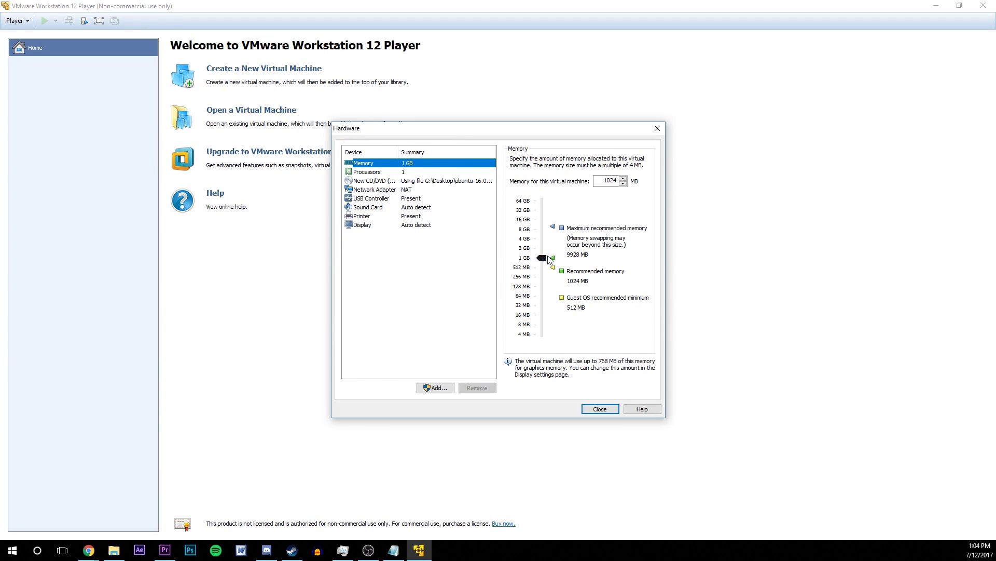
left_click_drag(542, 258, 546, 240)
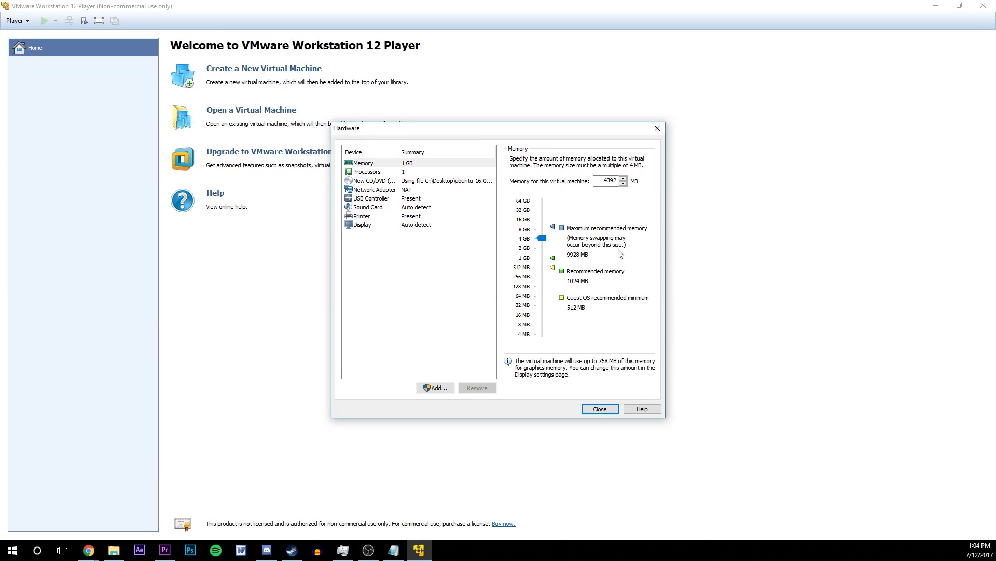
Set the virtual machine's number of processor cores to 2 and close the hardware customization.
left_click(402, 174)
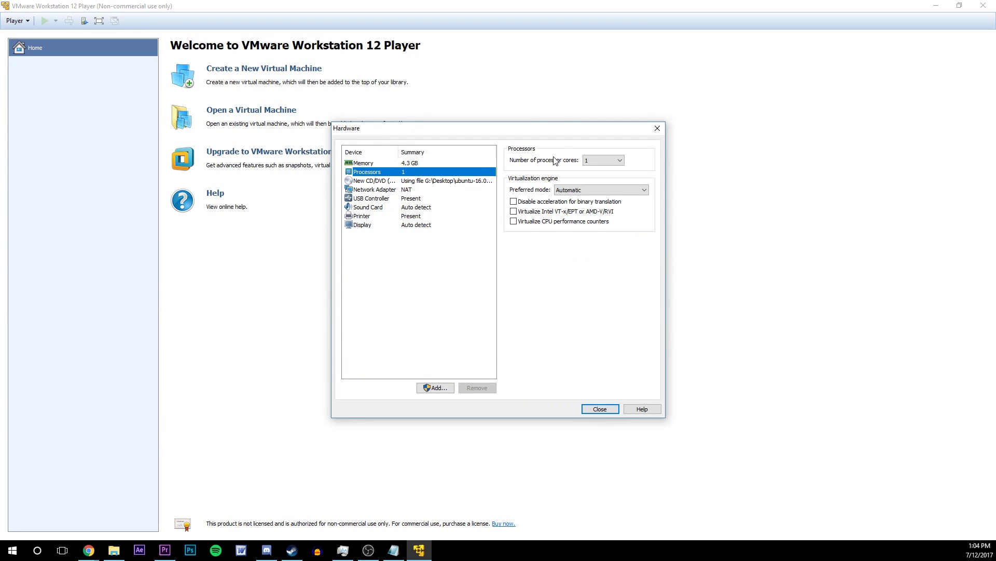
left_click(590, 162)
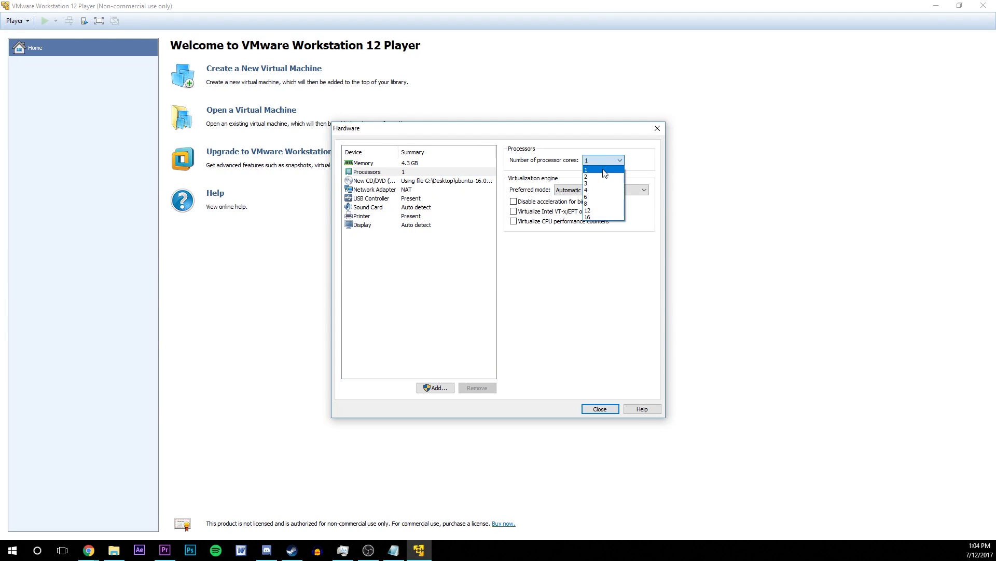
left_click(602, 177)
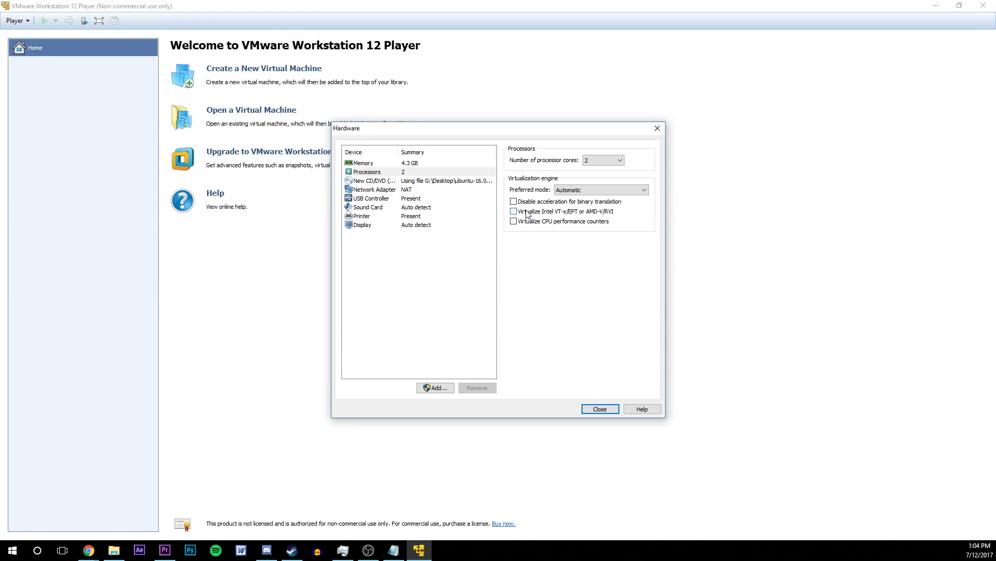
left_click(598, 411)
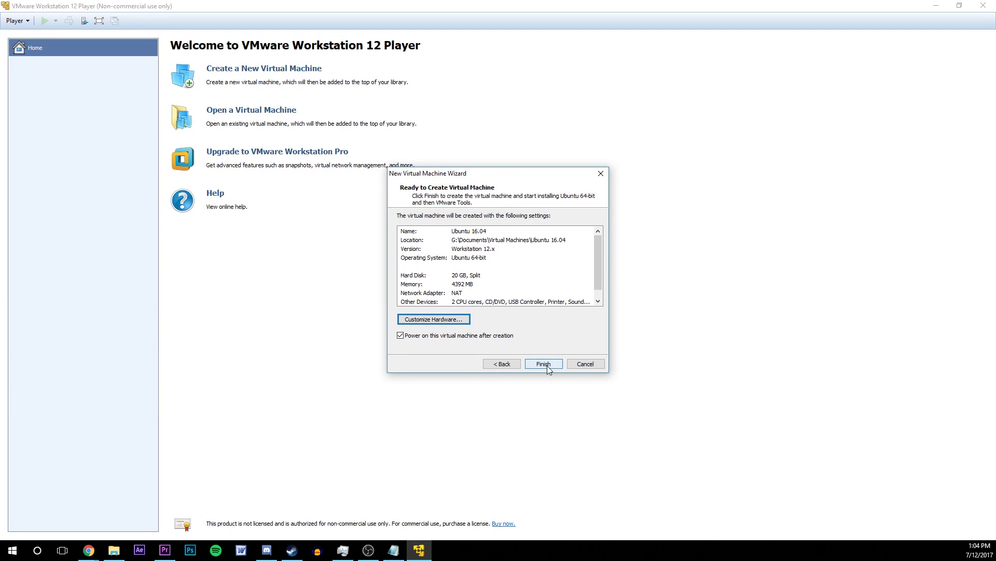
Finish creating the virtual machine with automatic power-on, and acknowledge the removable devices hint to let Easy Install run through to the Ubuntu login screen.
left_click(544, 364)
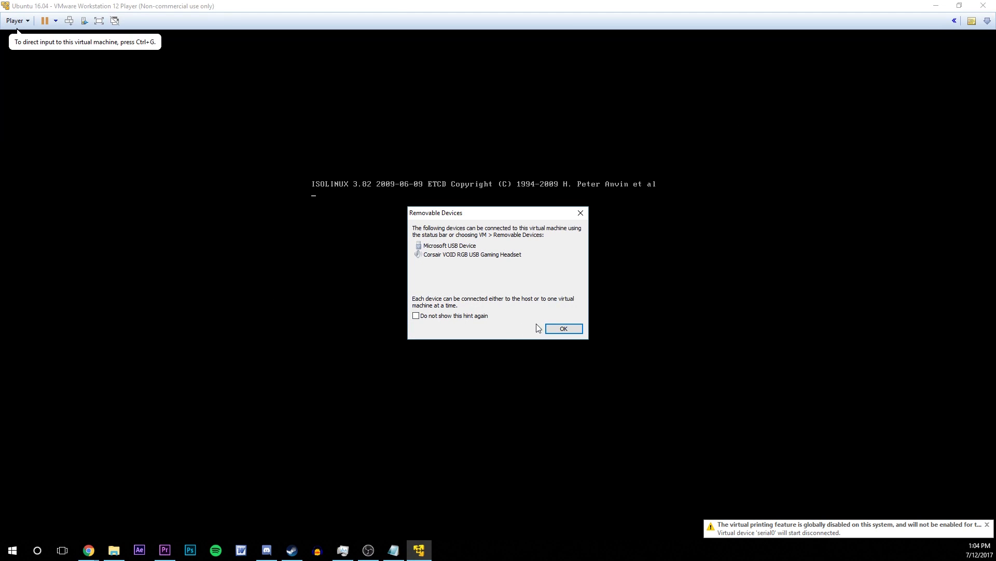
left_click(553, 331)
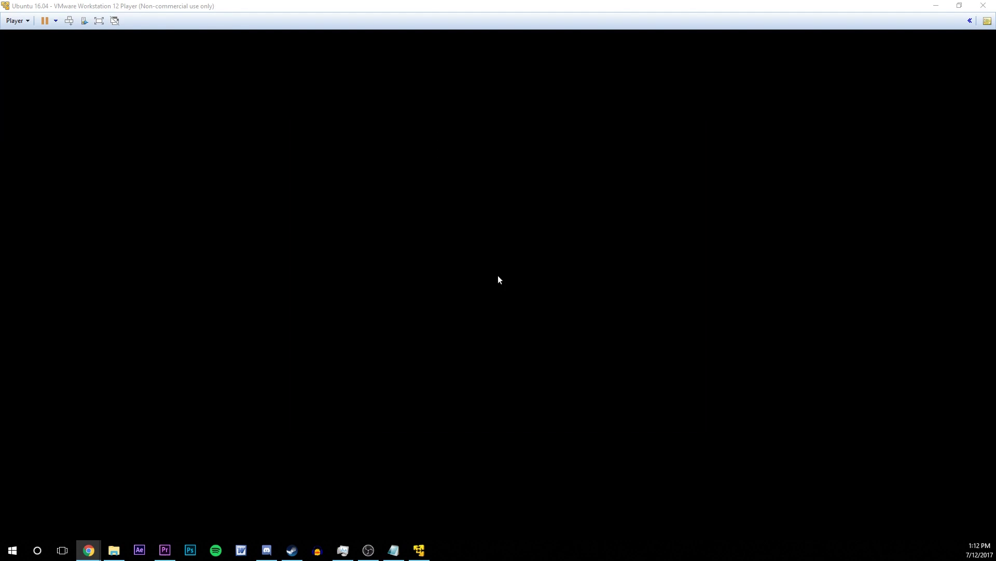
left_click(641, 249)
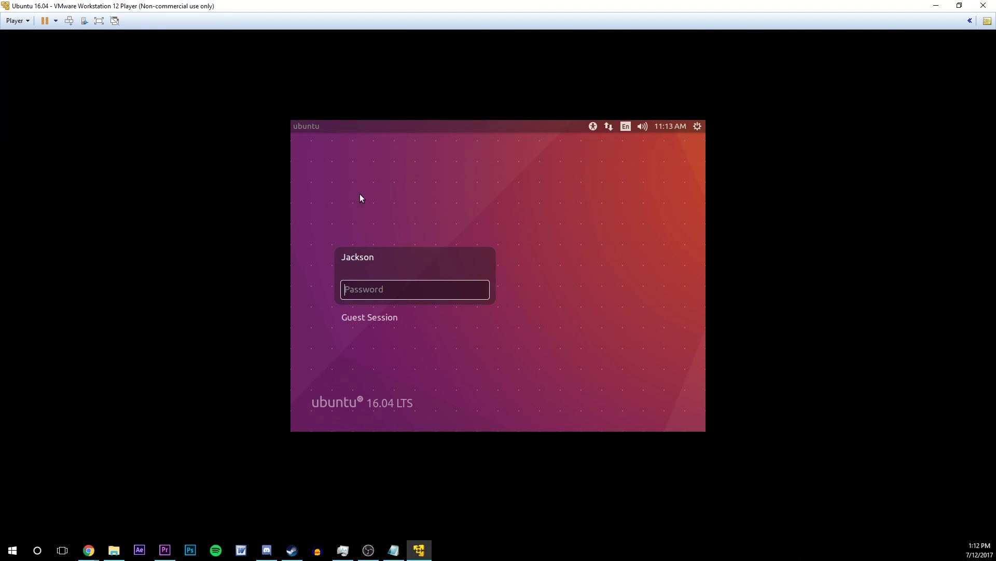
Restore and re-maximize the virtual machine window, and log in to Ubuntu with the account password.
left_click(959, 5)
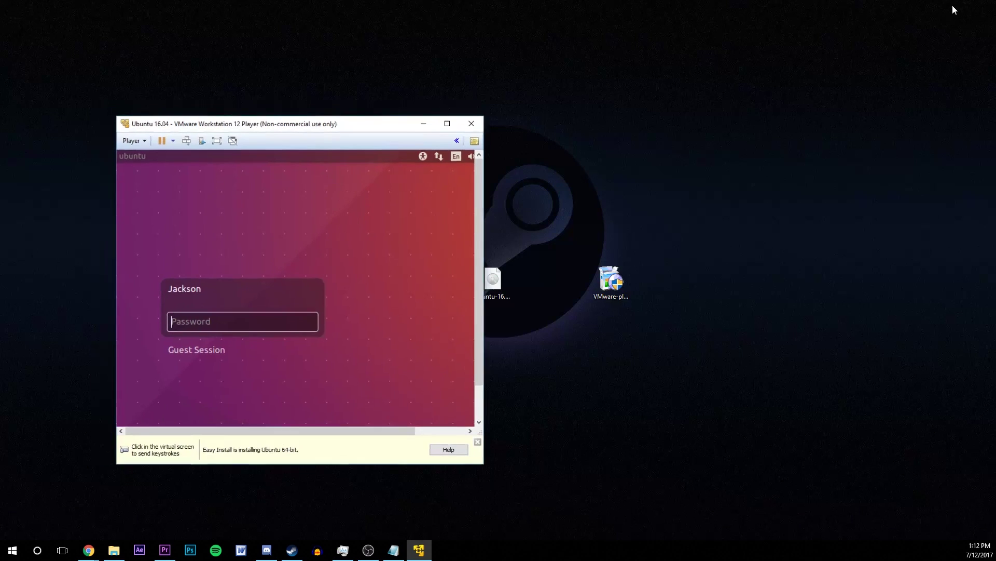
left_click(453, 129)
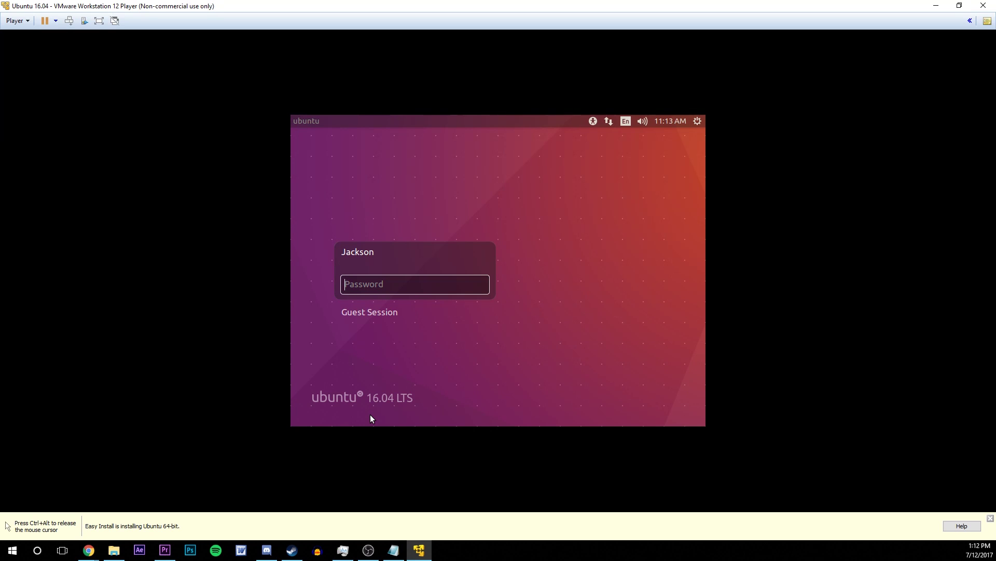
left_click(394, 306)
left_click(374, 231)
type("•••••")
key("Return")
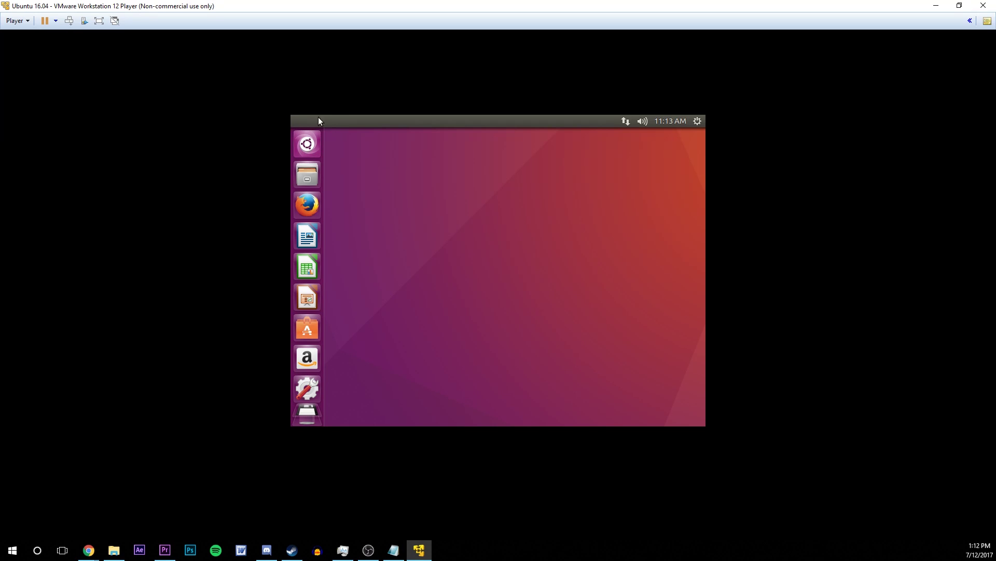
Restore and re-maximize the virtual machine window so the Ubuntu desktop fills it, and open the Ubuntu application search.
left_click(960, 5)
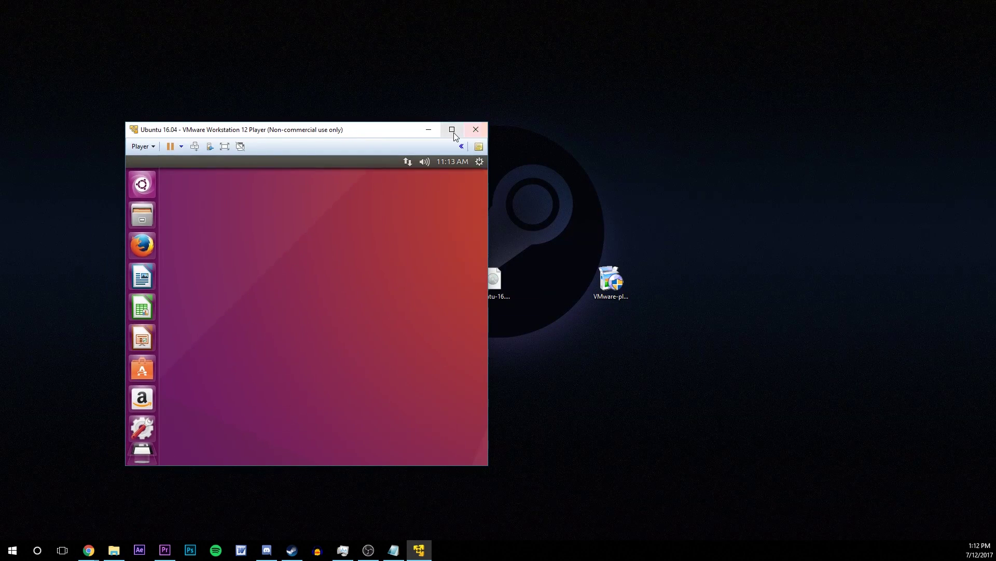
left_click(454, 132)
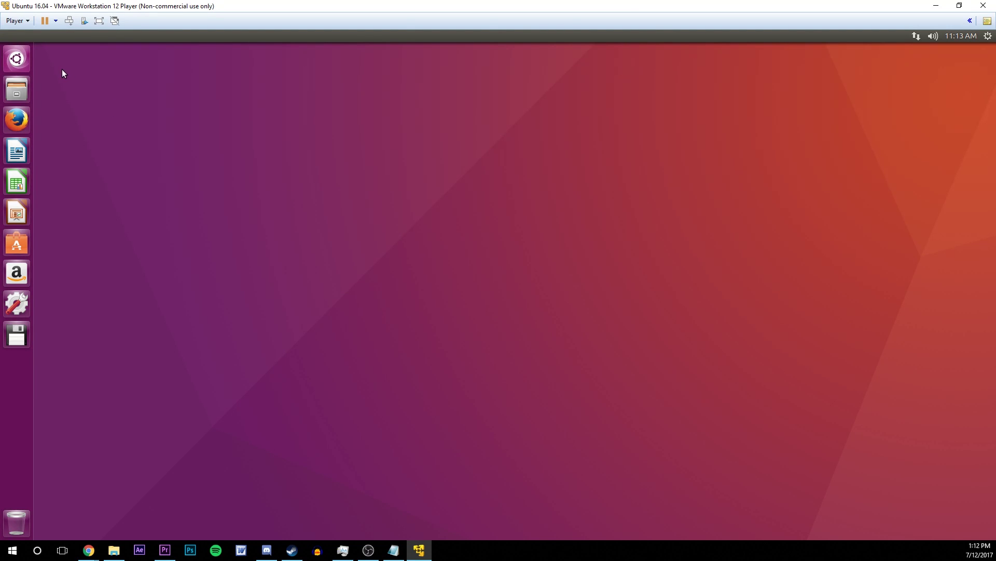
left_click(21, 58)
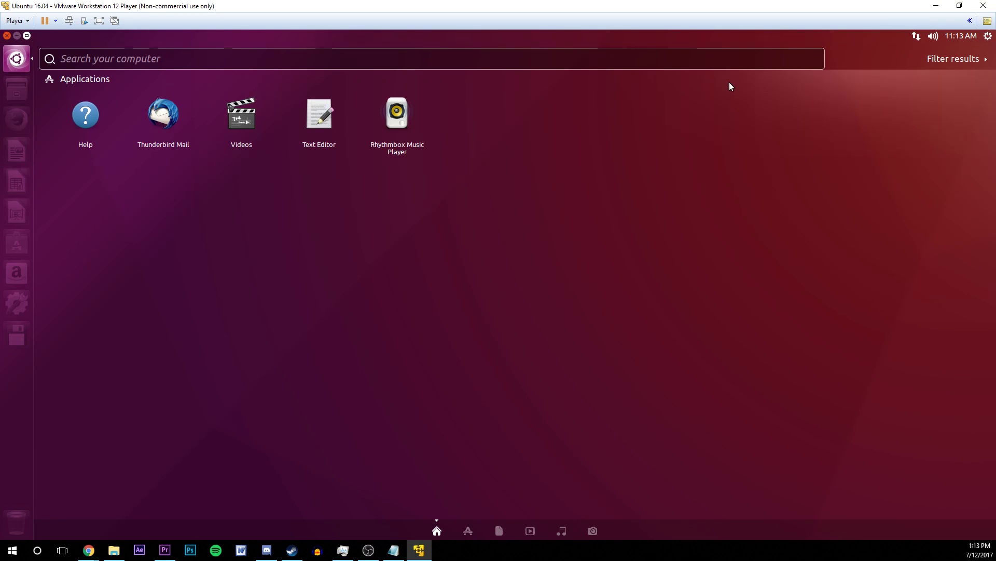